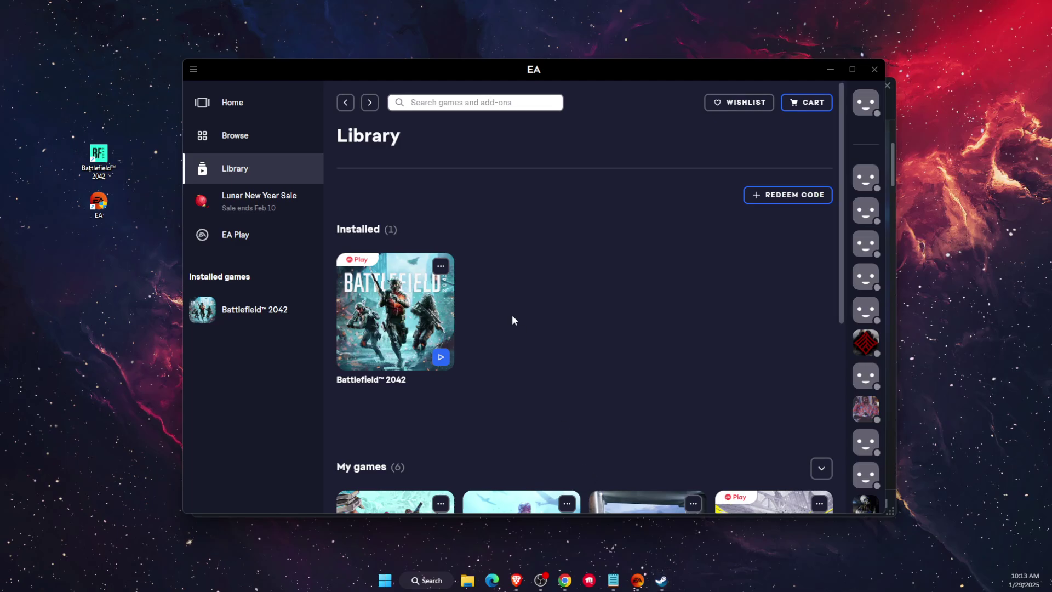
Step: Show the game options for Battlefield 2042 in the EA library, including Repair, and minimize EA
left_click(440, 262)
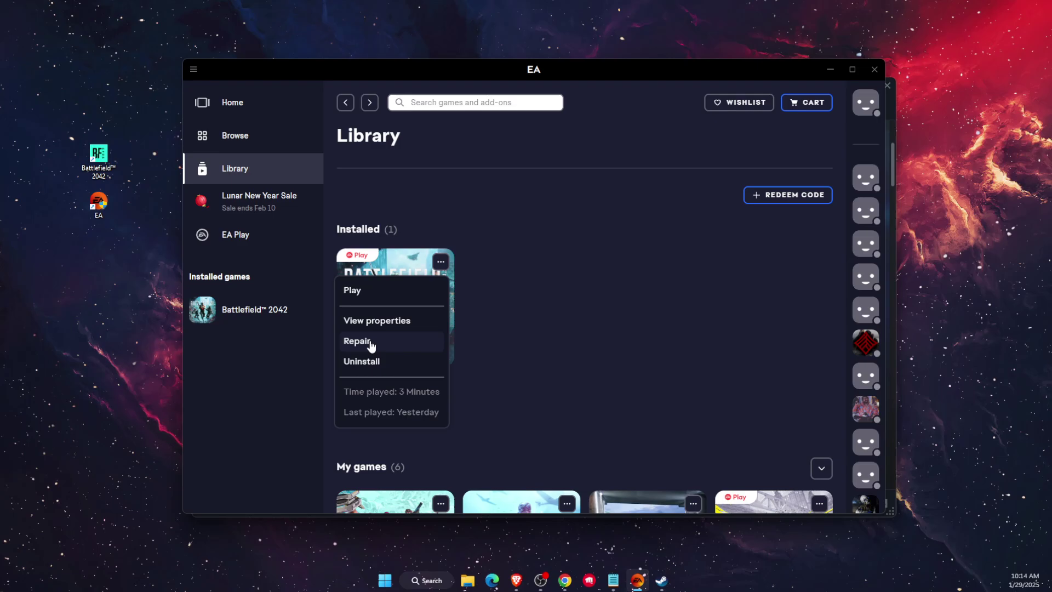
left_click(569, 273)
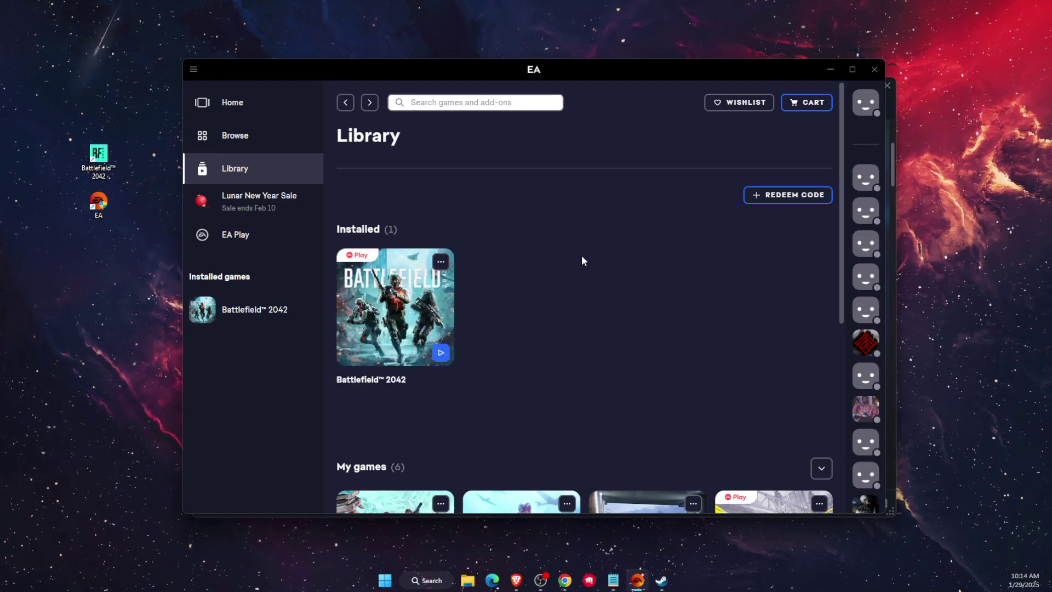
left_click(828, 69)
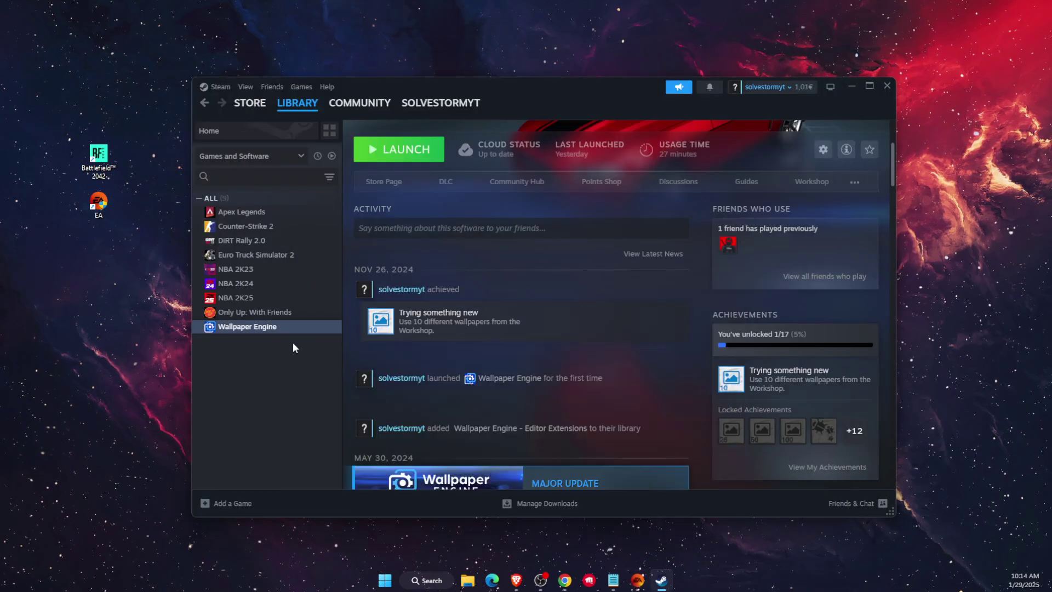
Step: In Steam, view Wallpaper Engine's installed-files properties with the file integrity verification option, and put Steam away
right_click(273, 329)
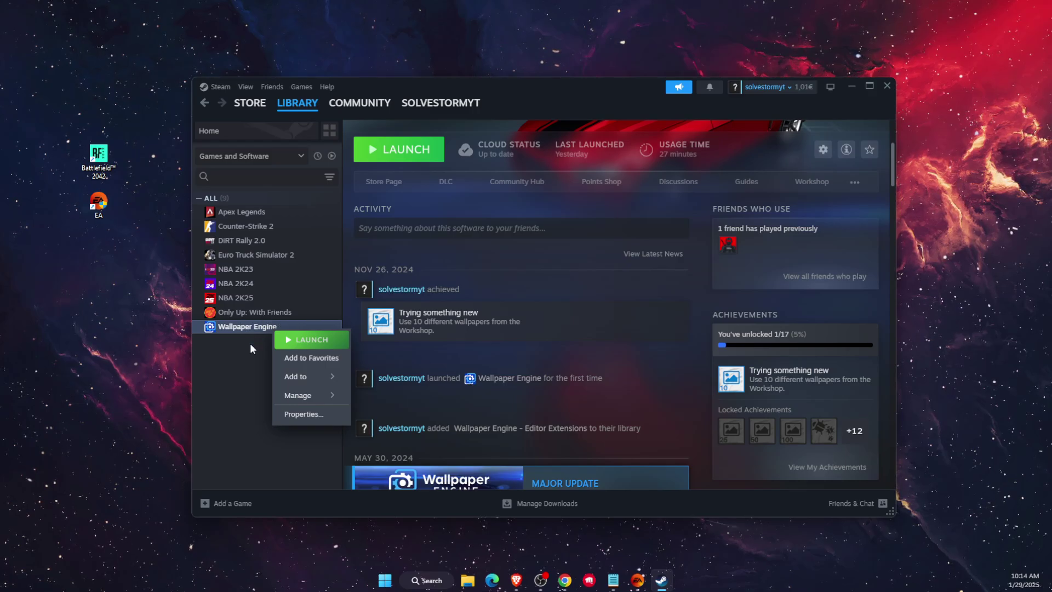
left_click(301, 414)
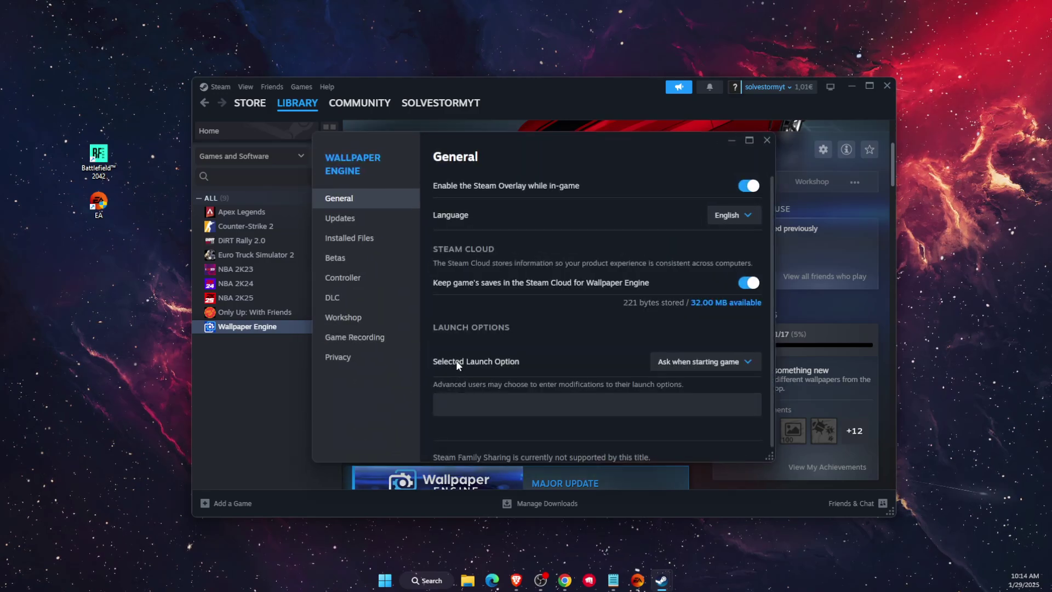
left_click(345, 239)
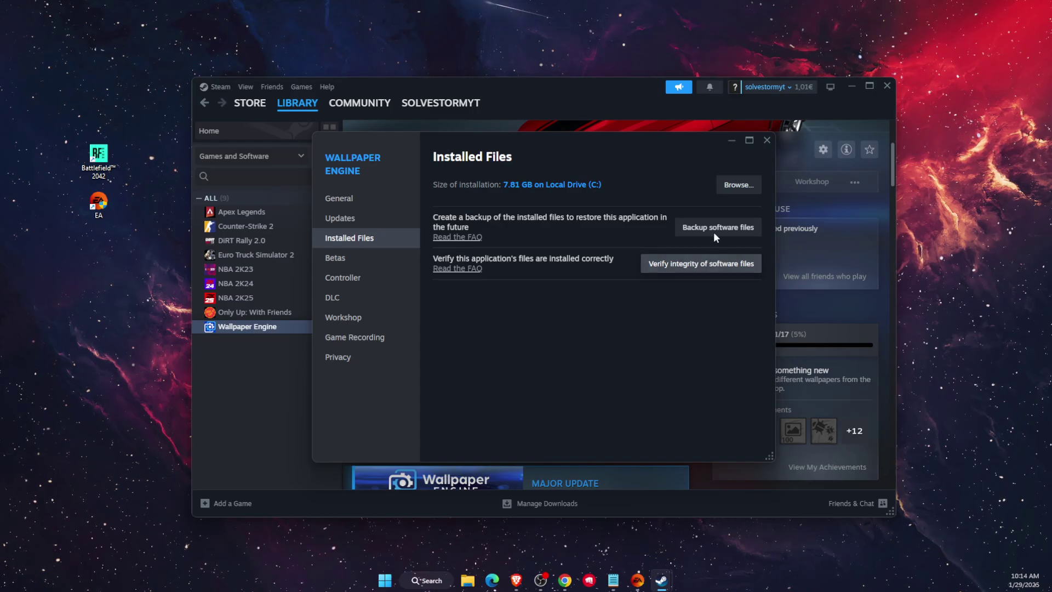
left_click(767, 141)
left_click(850, 87)
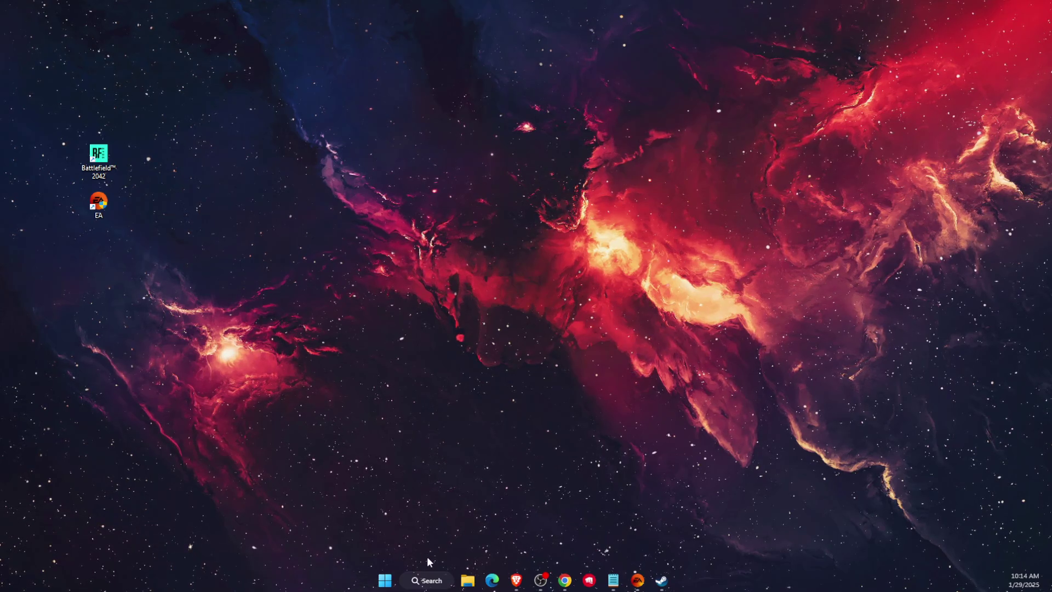
Step: Check the Windows Update page in Windows Settings and close it
left_click(427, 578)
type("see")
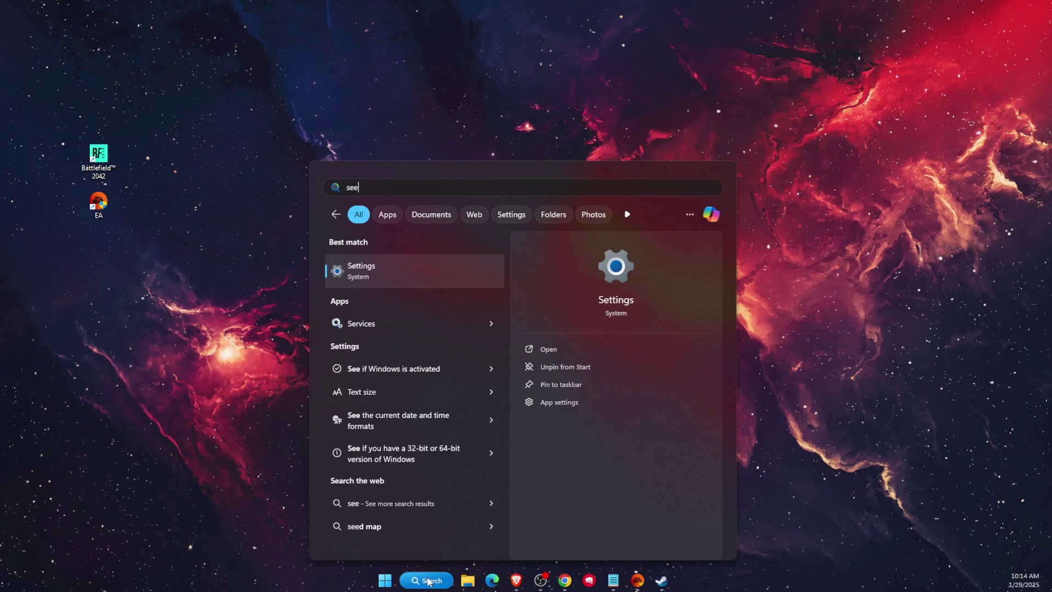
key("BackSpace")
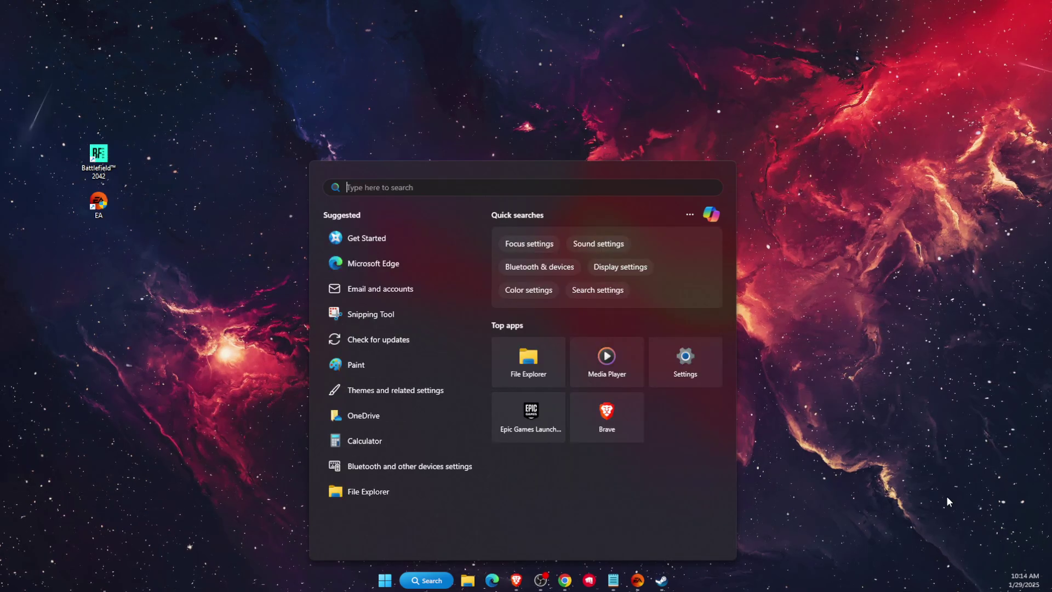
left_click(889, 476)
left_click(496, 512)
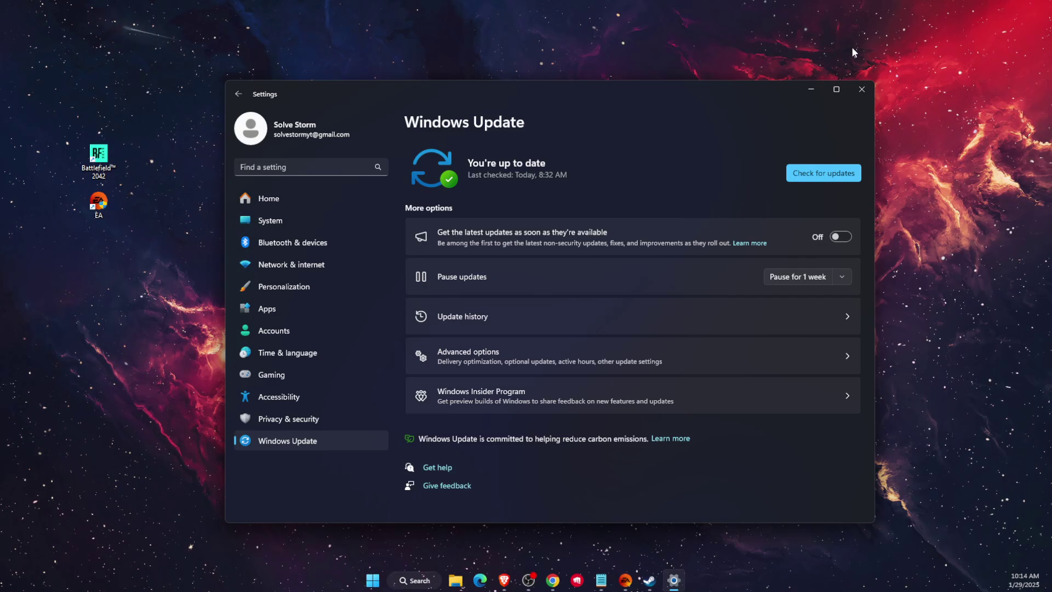
left_click(862, 90)
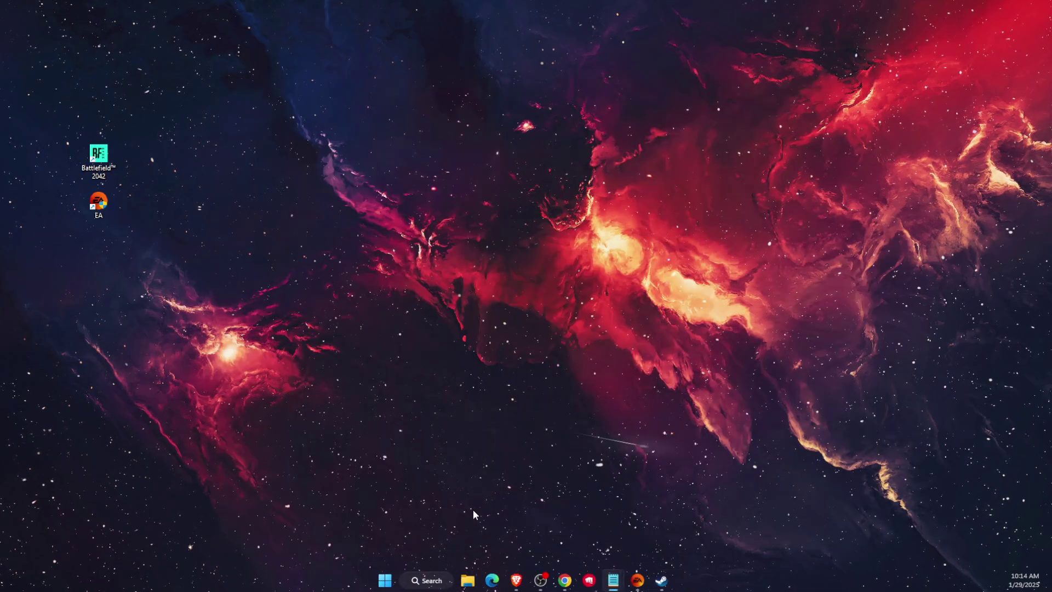
Step: Open the NVIDIA app, review the available driver update and the driver type choices, and close the app
left_click(442, 585)
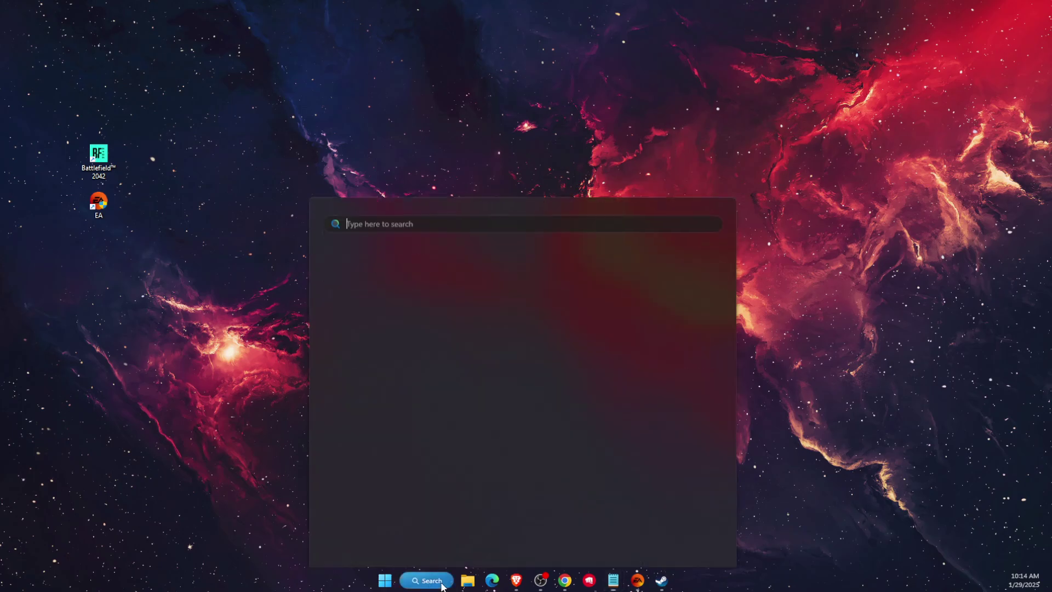
type("nv")
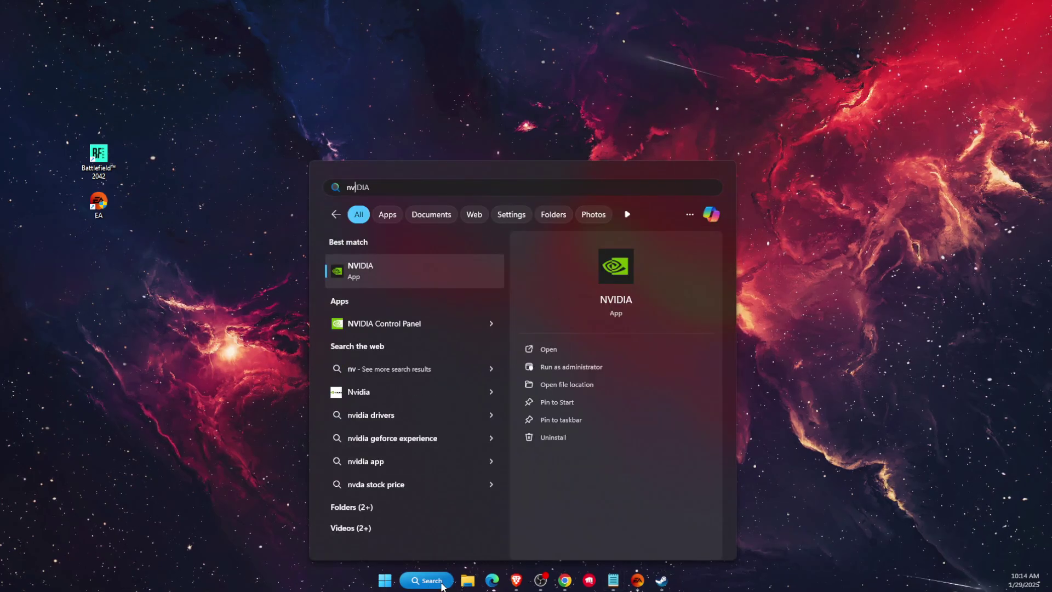
key("Return")
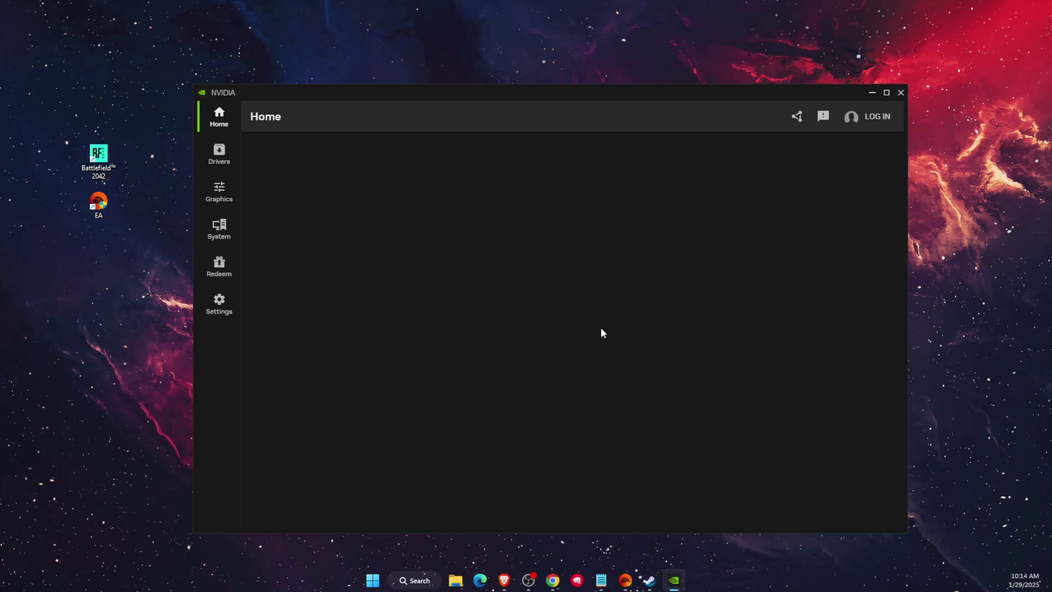
left_click(225, 159)
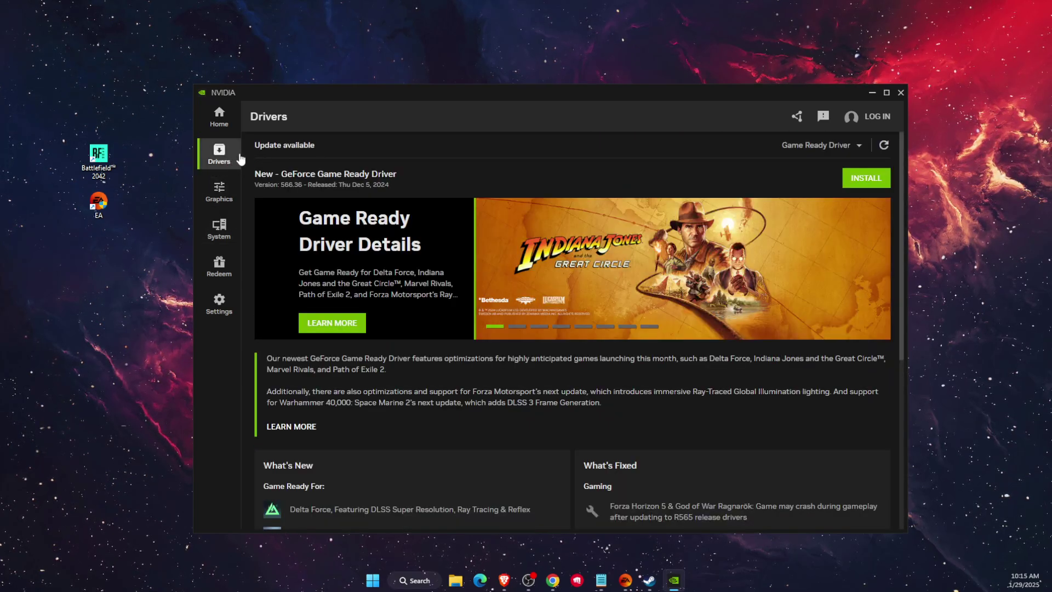
left_click(819, 145)
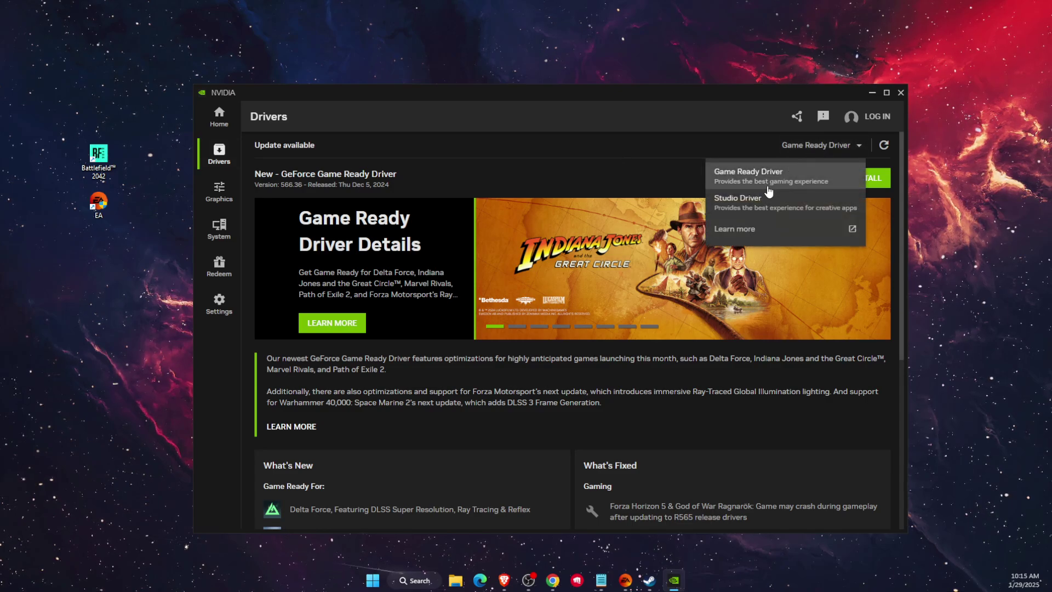
left_click(661, 152)
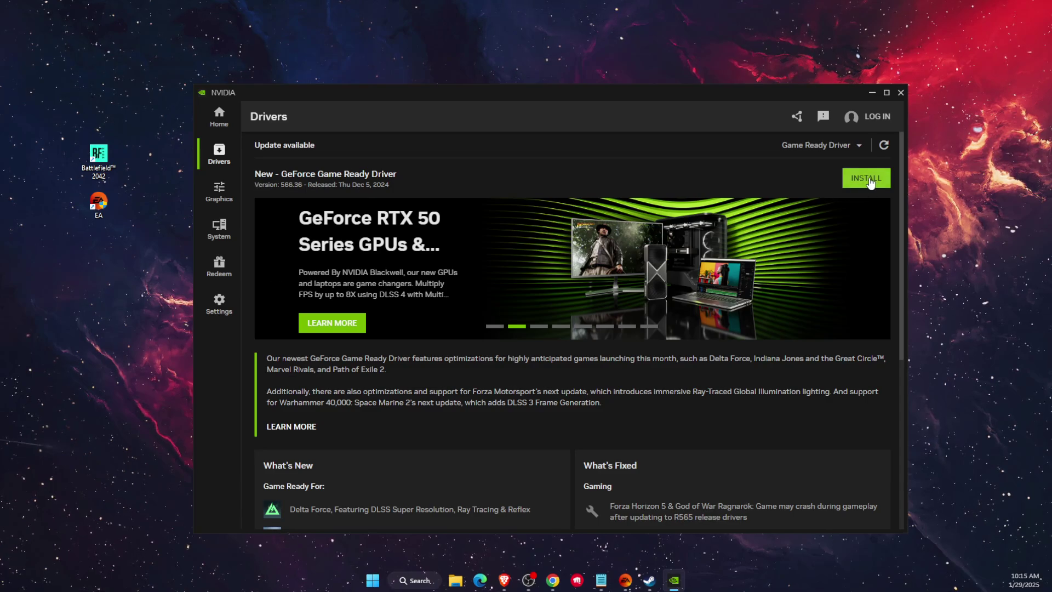
left_click(900, 93)
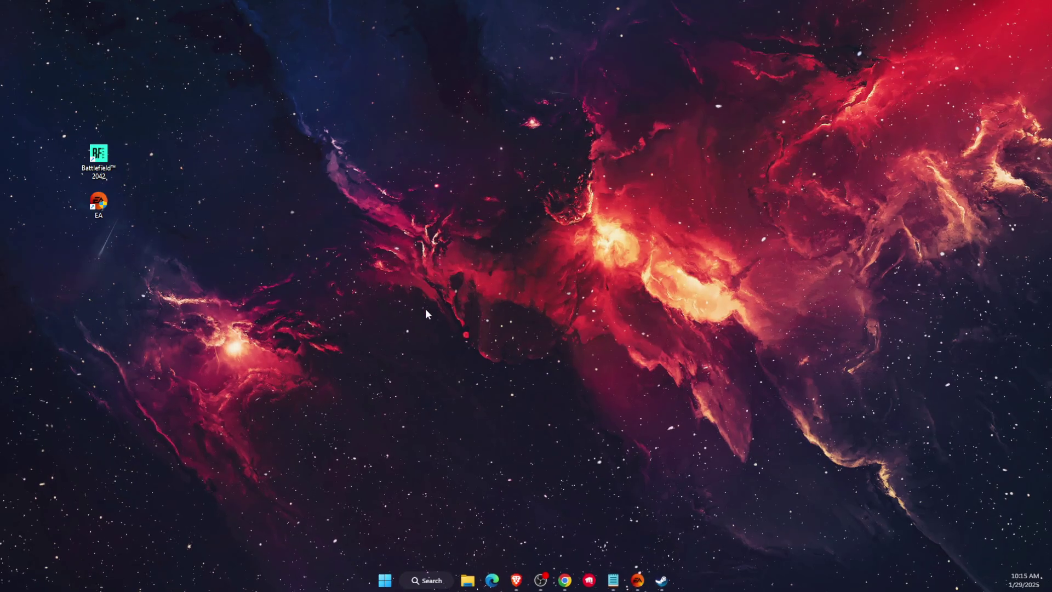
Step: In Brave, download the DirectX End-User Runtime Web Installer from Microsoft, saving dxwebsetup.exe to the Desktop, and minimize the browser
left_click(517, 580)
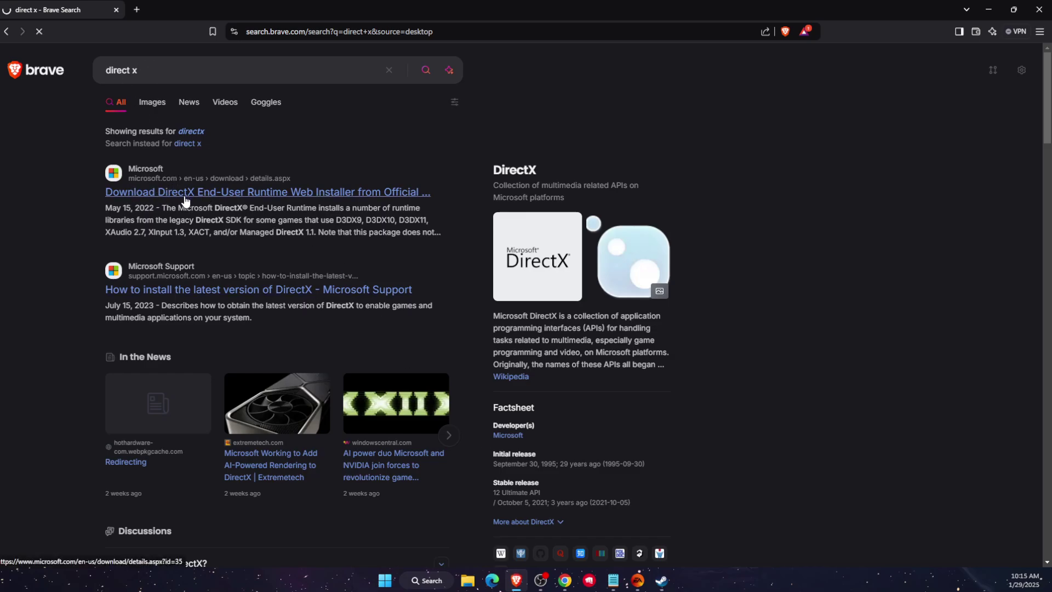
left_click(213, 198)
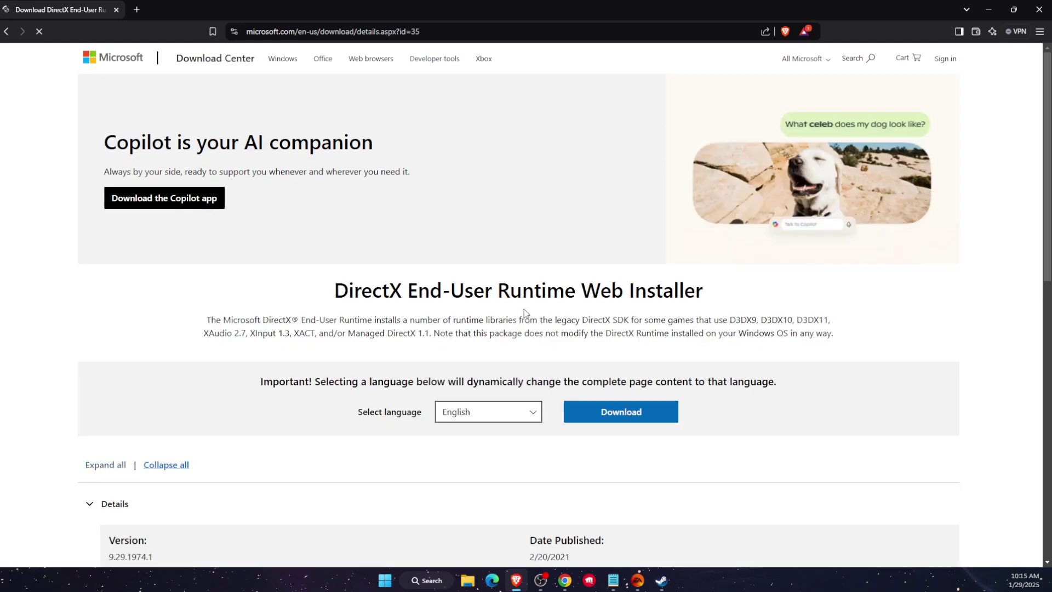
left_click(623, 418)
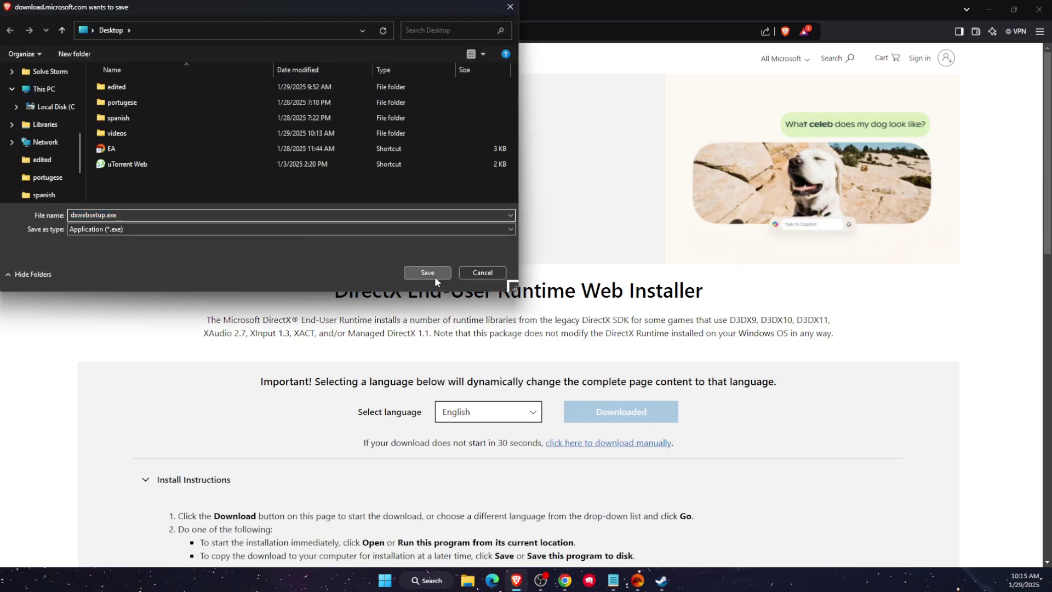
left_click(435, 278)
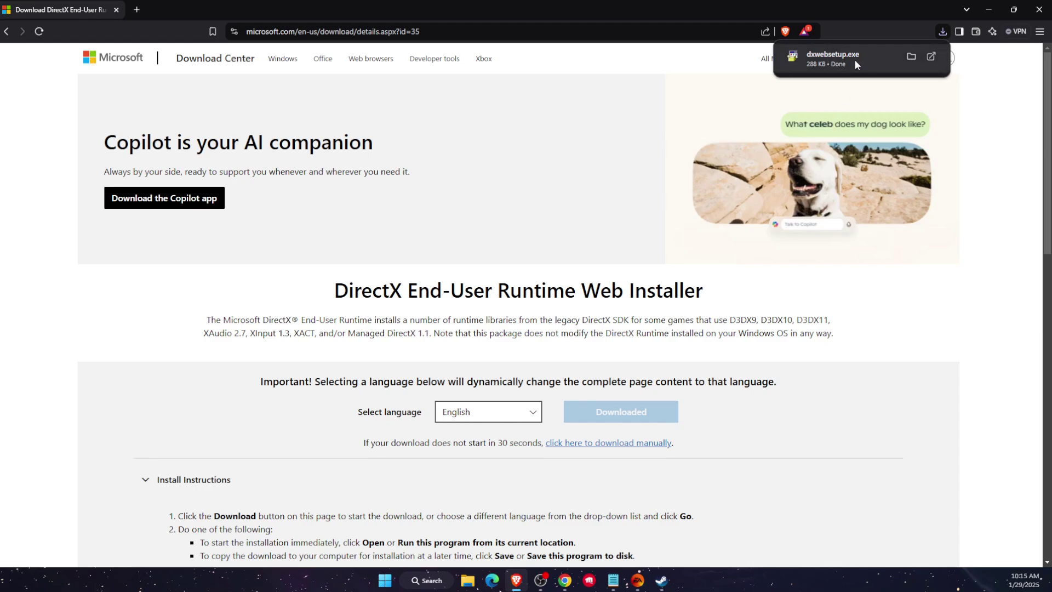
left_click(991, 10)
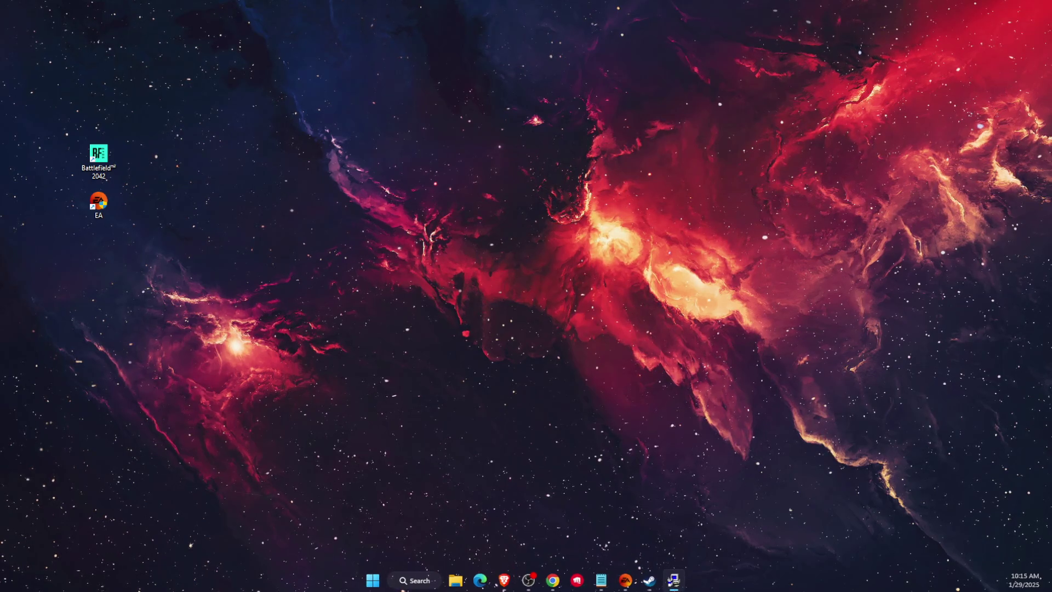
Step: Accept the license agreement in the DirectX setup wizard and continue to the Bing Bar offer
left_click(446, 341)
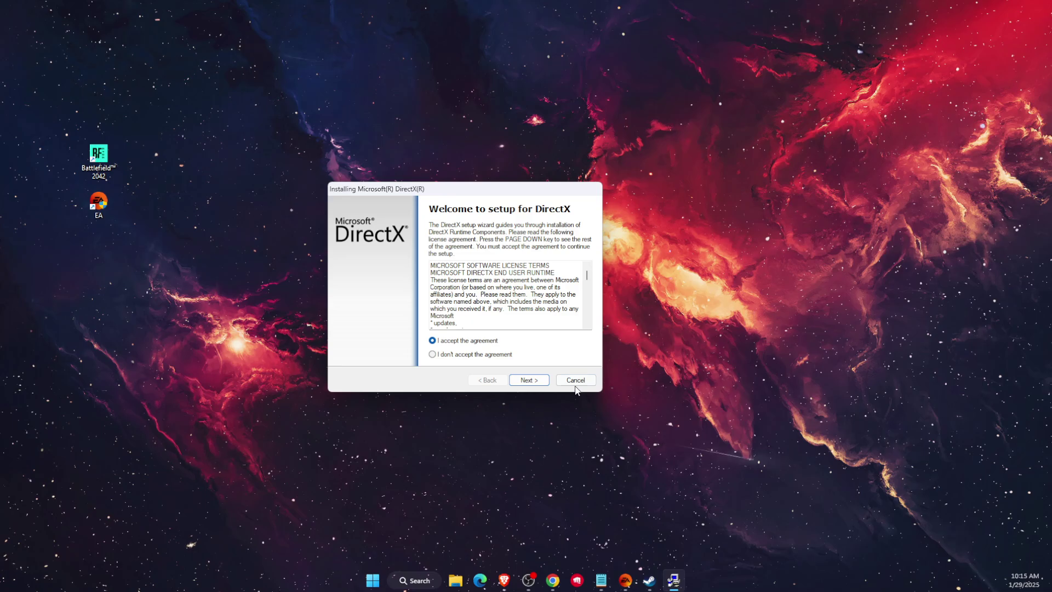
left_click(527, 380)
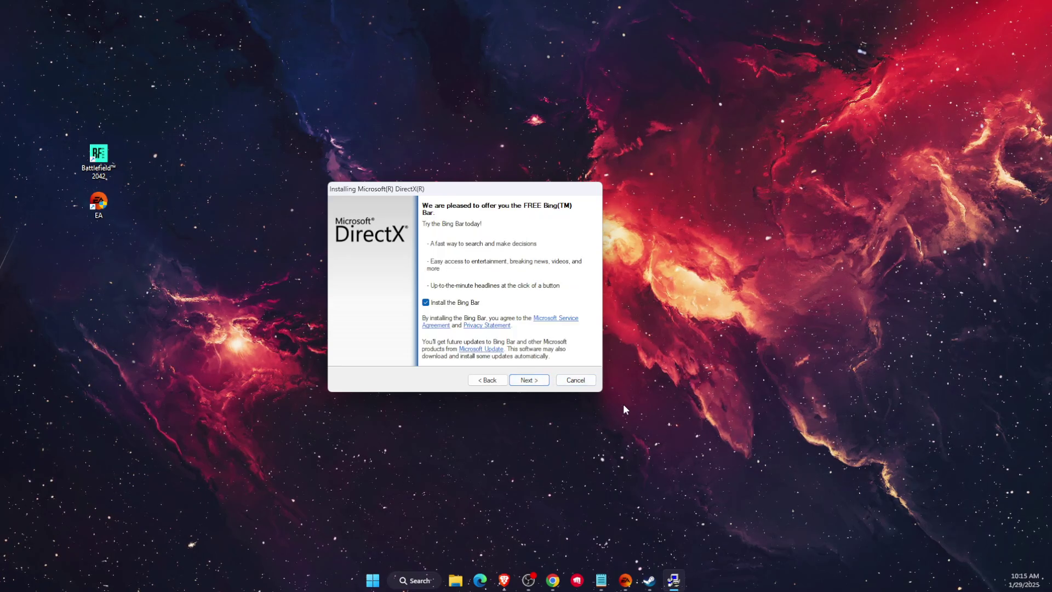
left_click(689, 411)
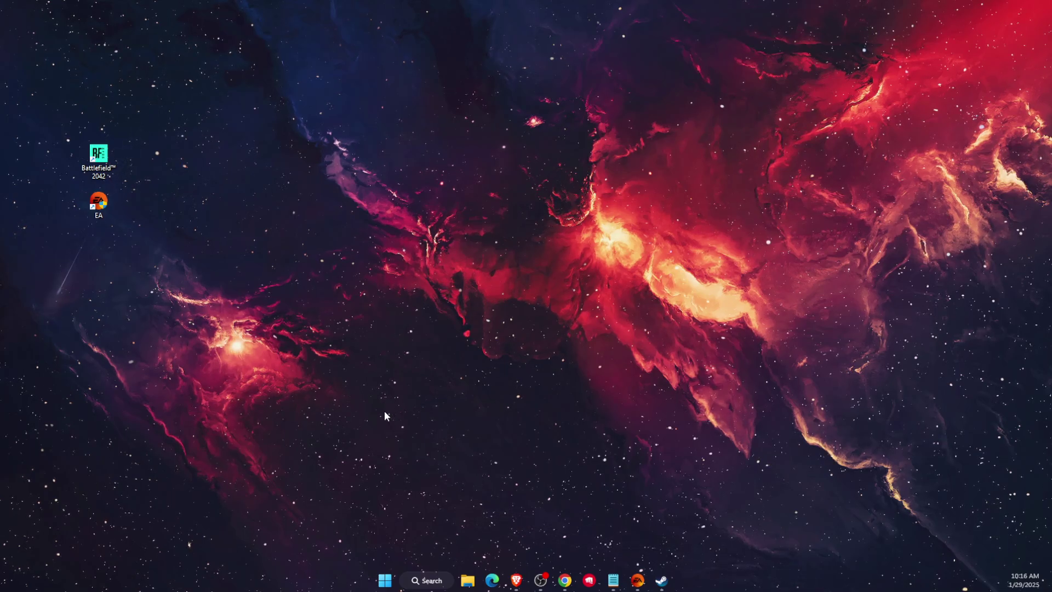
Step: Open Task Manager, review the running processes sorted by memory use, and close it
right_click(385, 580)
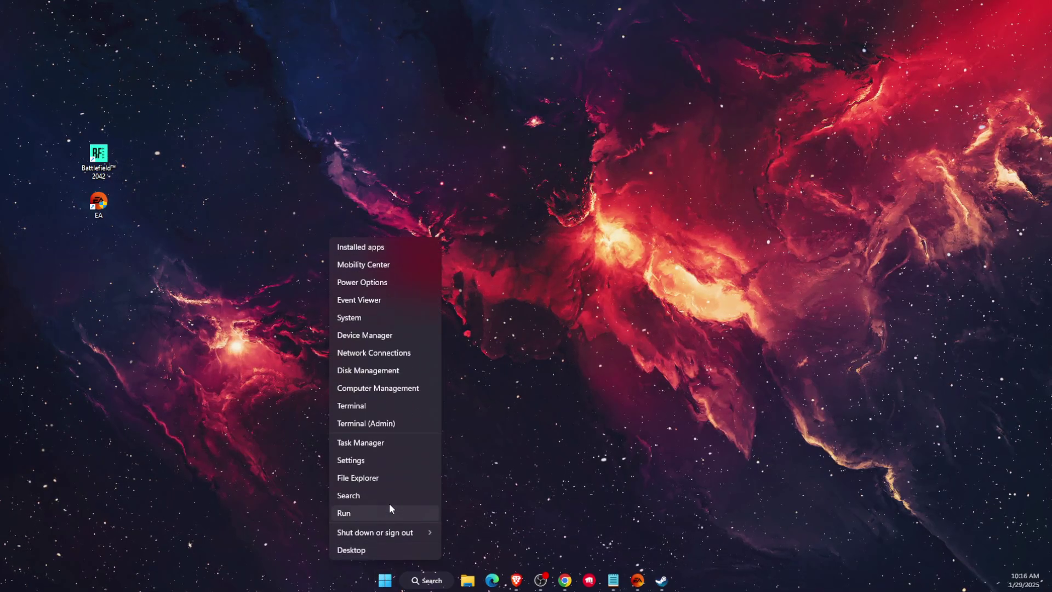
left_click(382, 442)
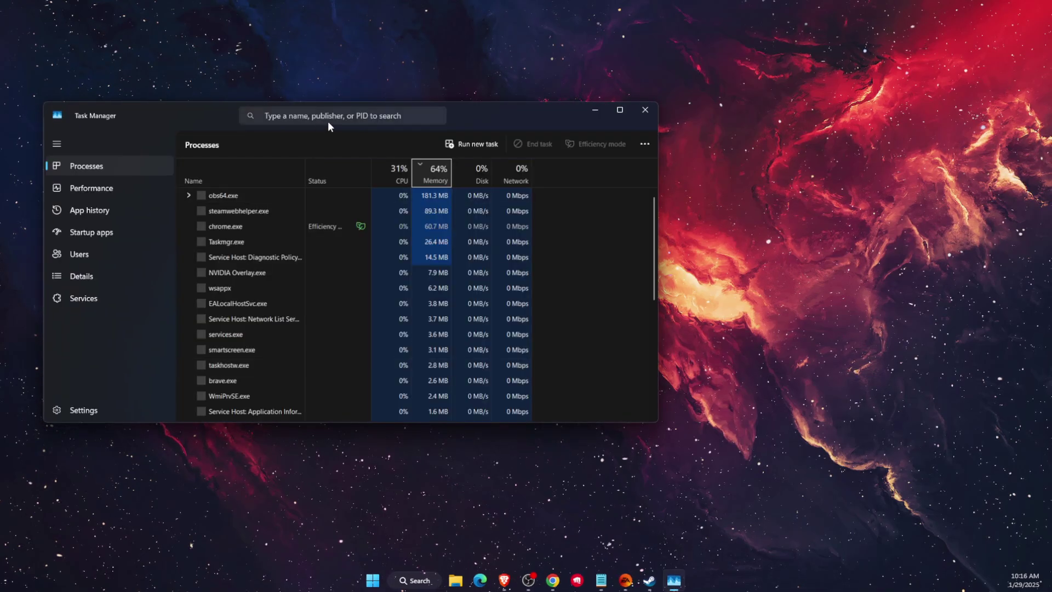
left_click_drag(505, 115, 662, 125)
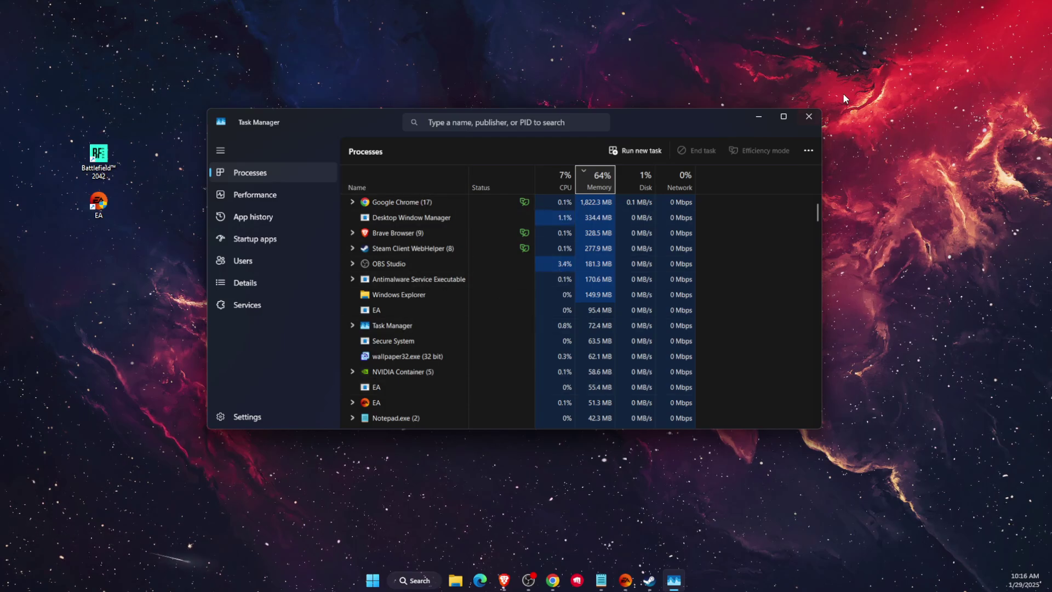
left_click(817, 116)
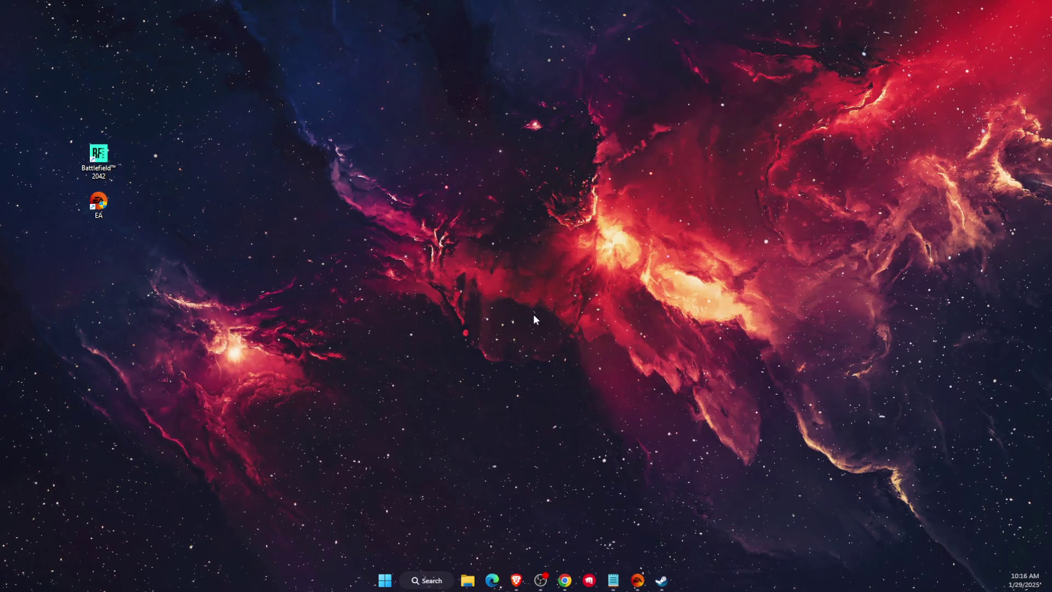
Step: In File Explorer, go to Documents > Battlefield 2042 > settings and open PROFSAVE_profile in Notepad just once
left_click(467, 580)
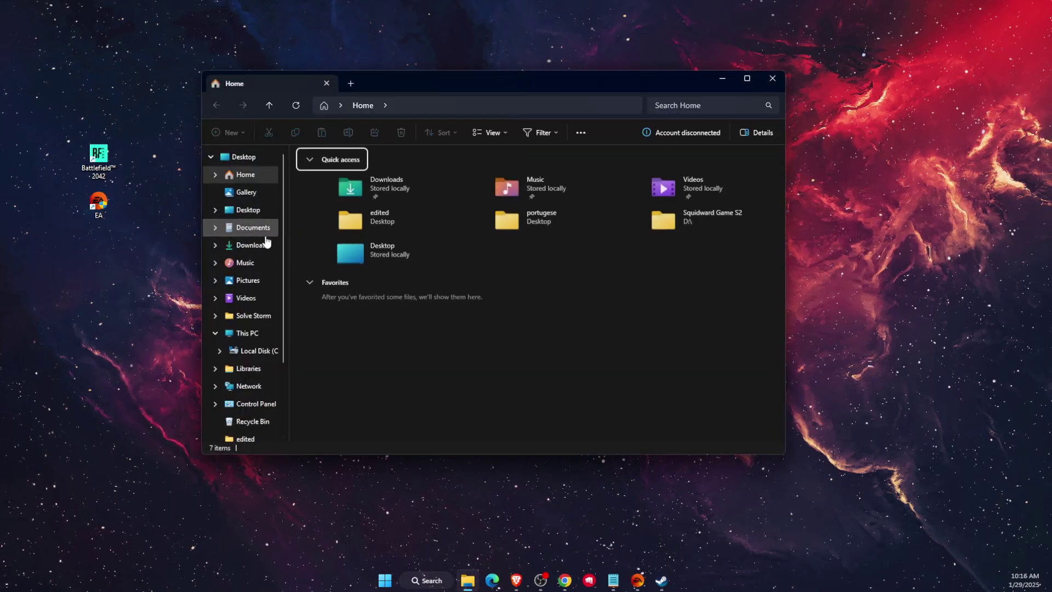
left_click(260, 227)
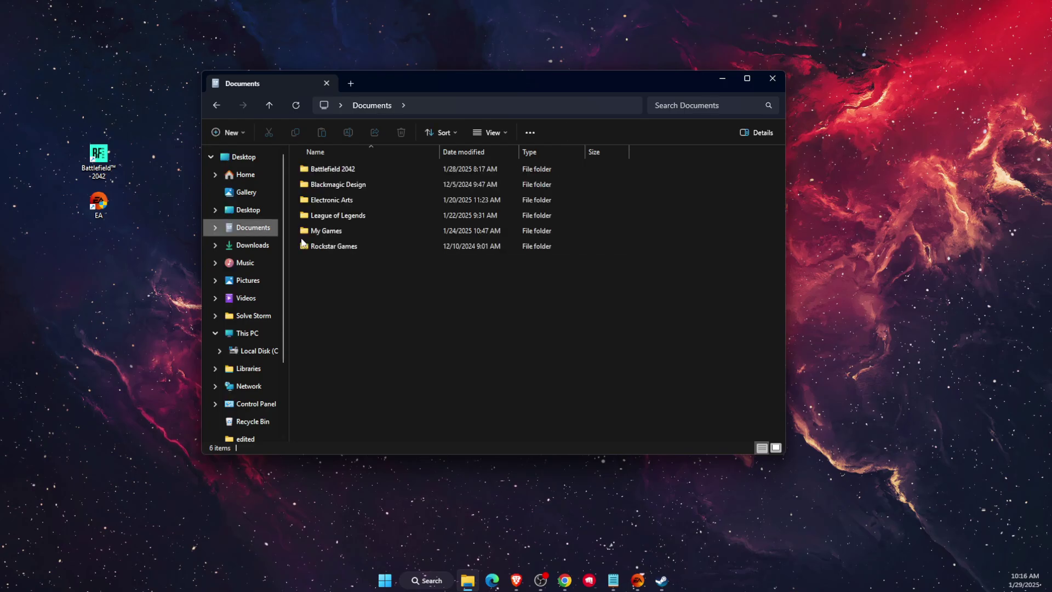
left_click(339, 171)
double_click(338, 171)
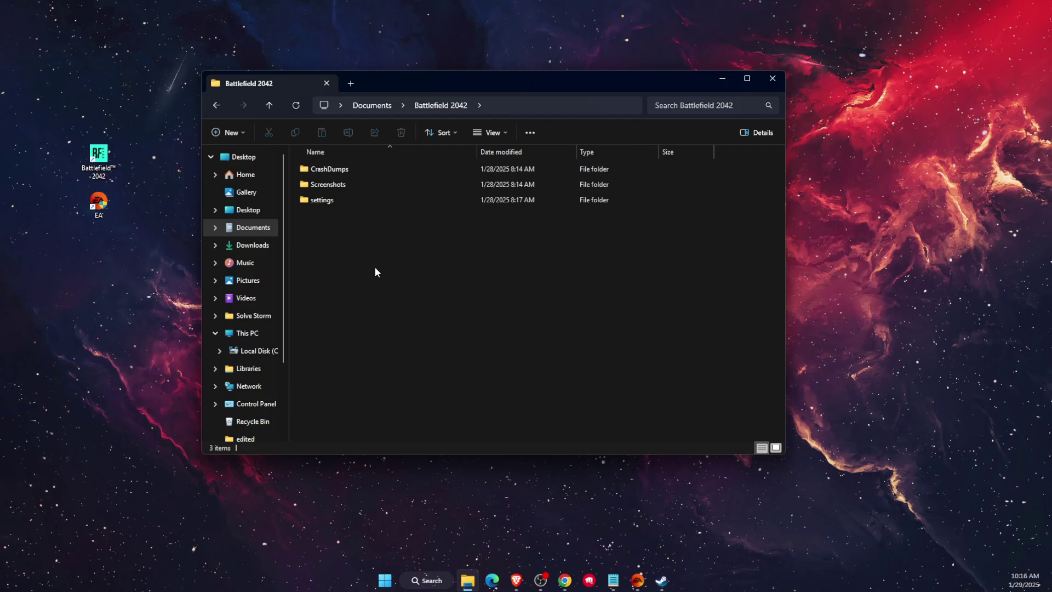
key("Down")
double_click(340, 200)
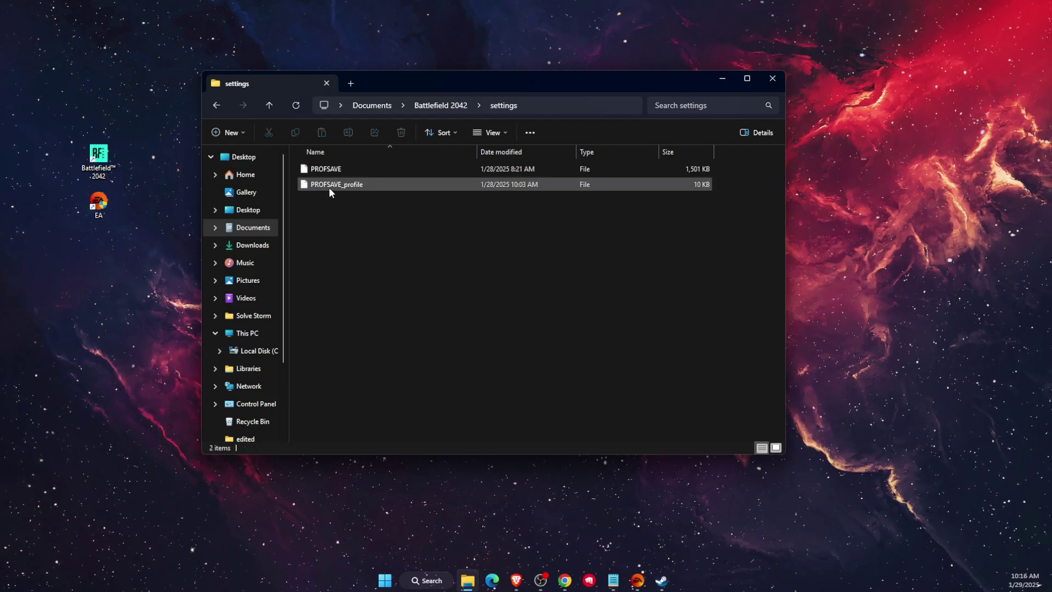
double_click(360, 186)
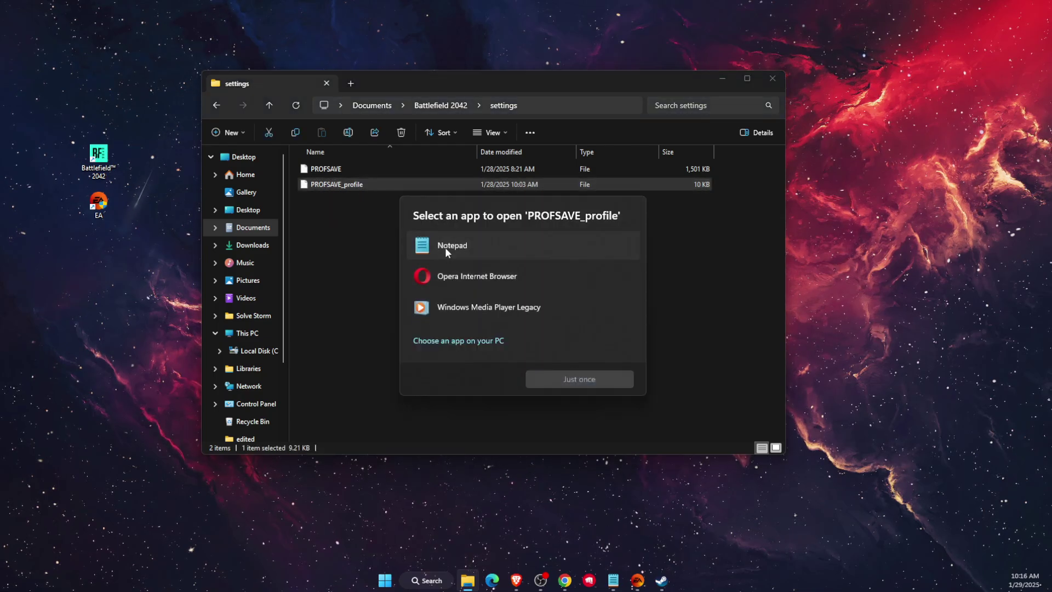
left_click(575, 379)
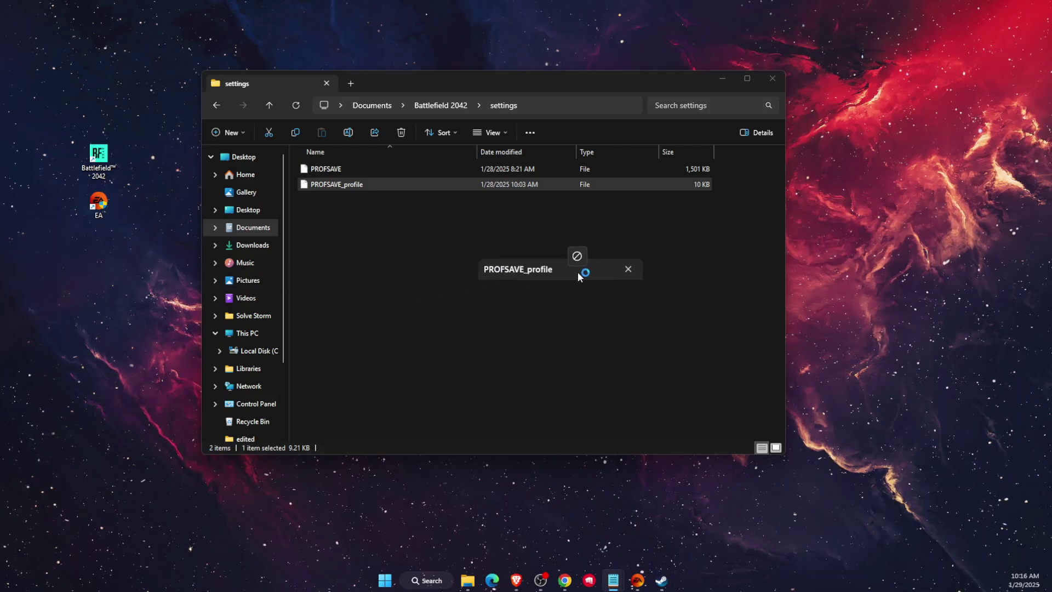
left_click_drag(711, 242, 499, 162)
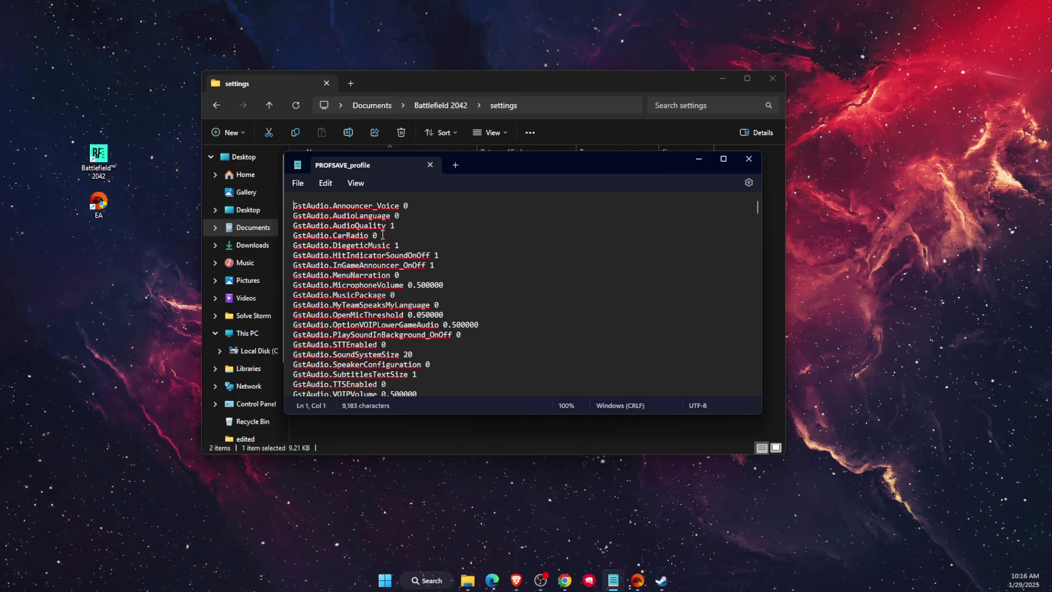
Step: Search the settings file for dx12, set GstRender.Dx12Enabled to 1, and close the file
type("f")
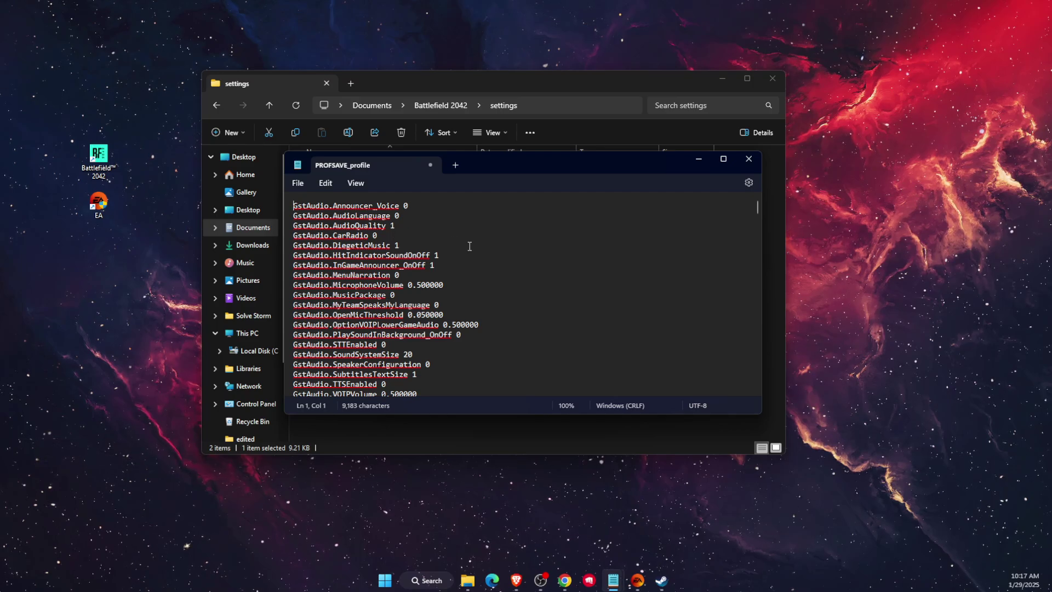
left_click(772, 382)
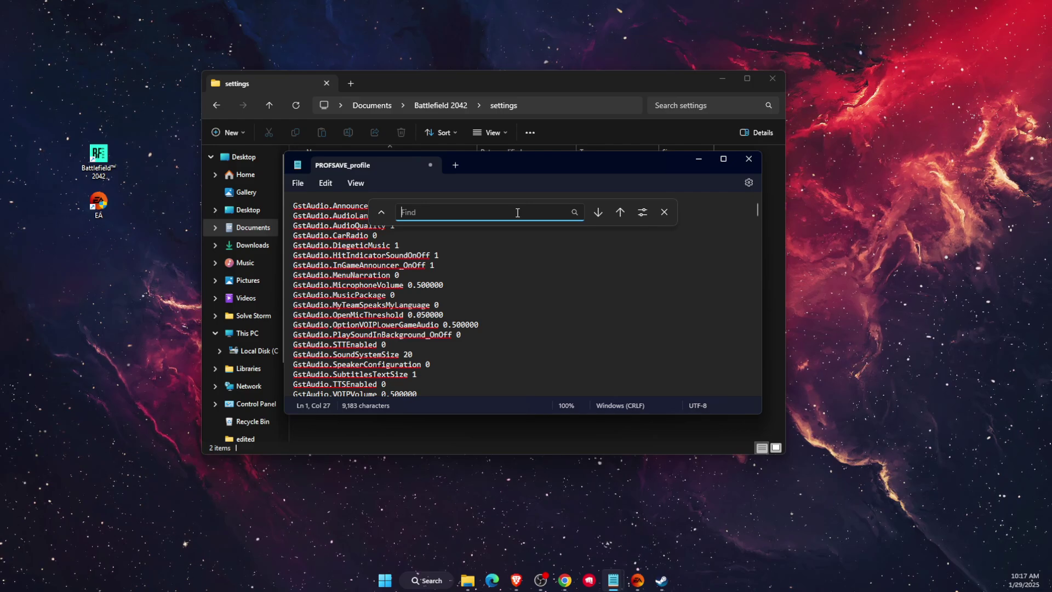
type("dx12")
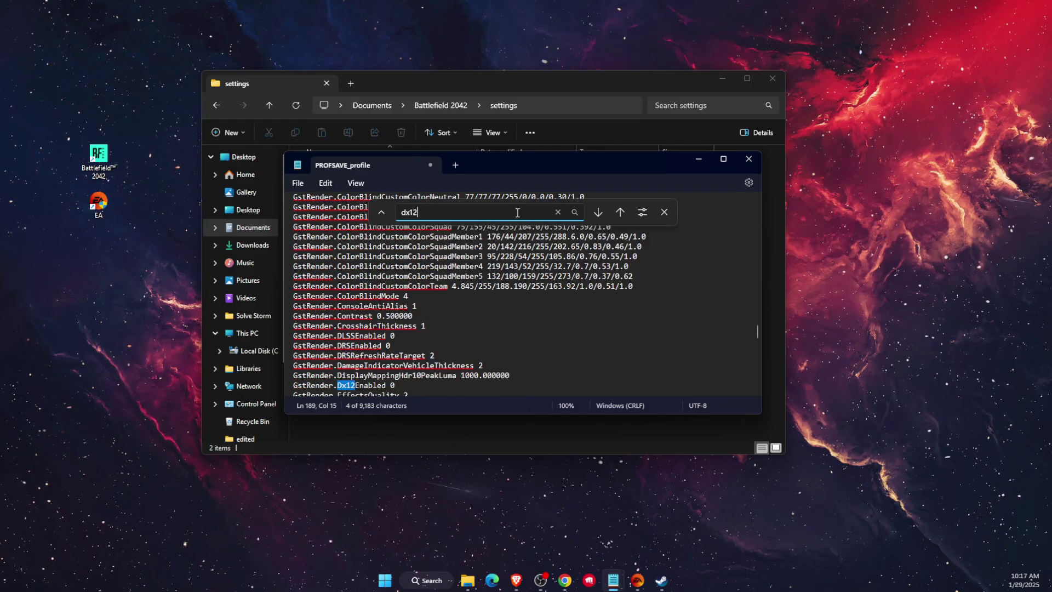
scroll(459, 338, "down", 1)
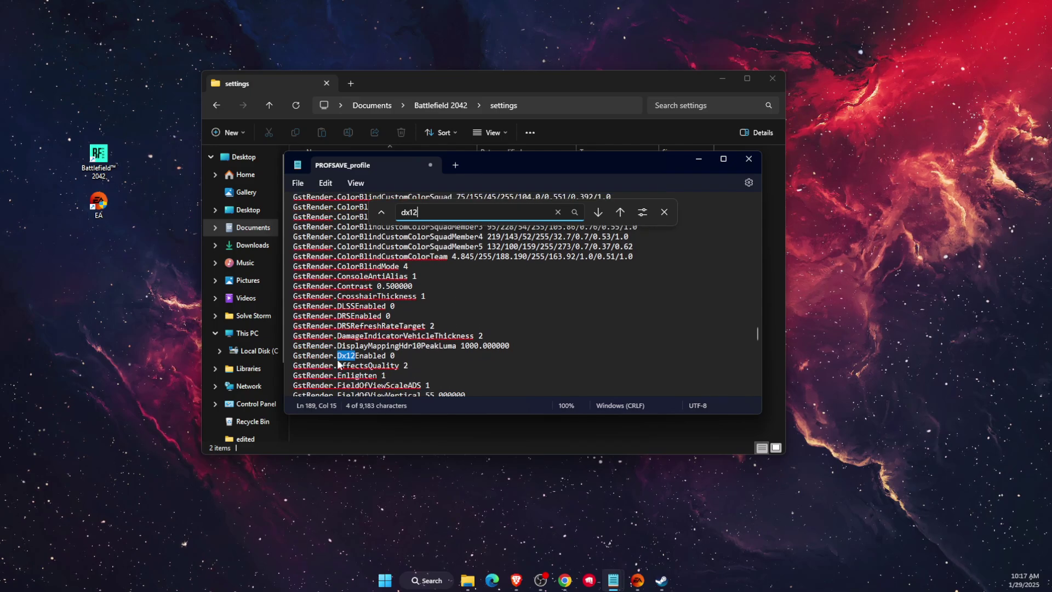
left_click(377, 355)
left_click(391, 355)
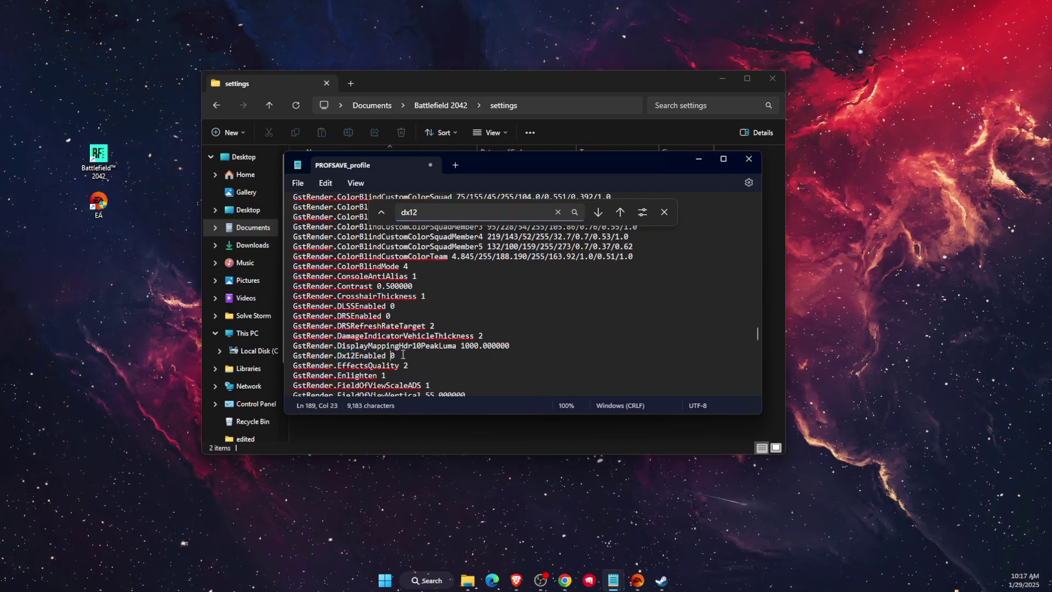
key("BackSpace")
type("1")
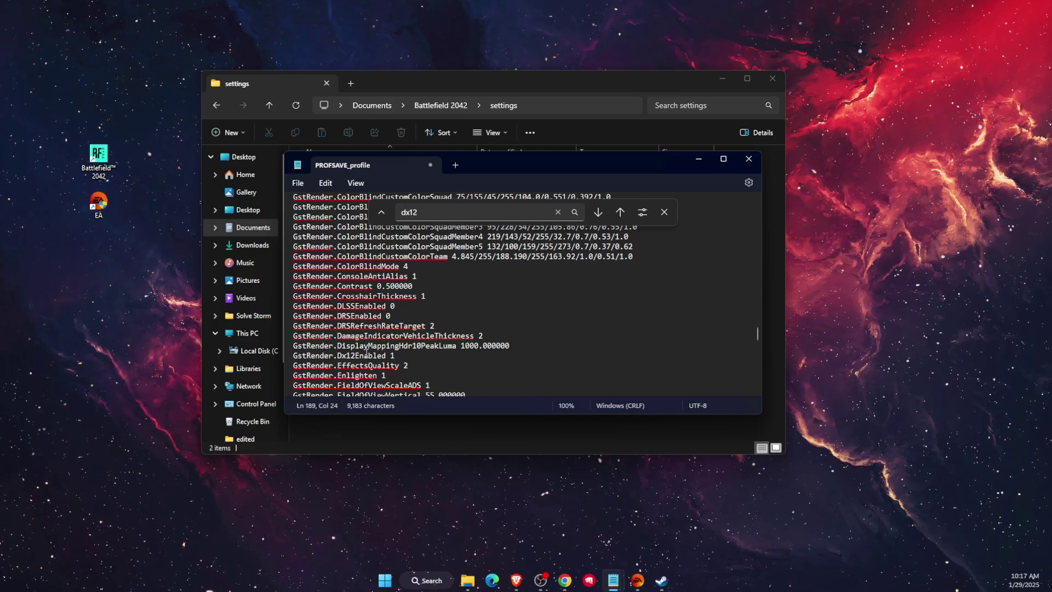
left_click(749, 159)
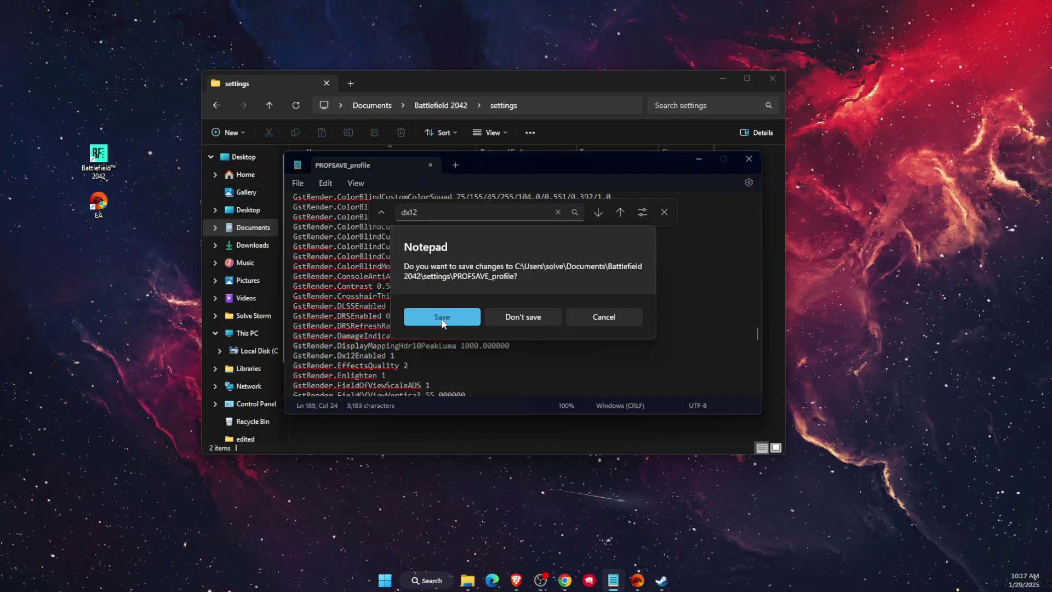